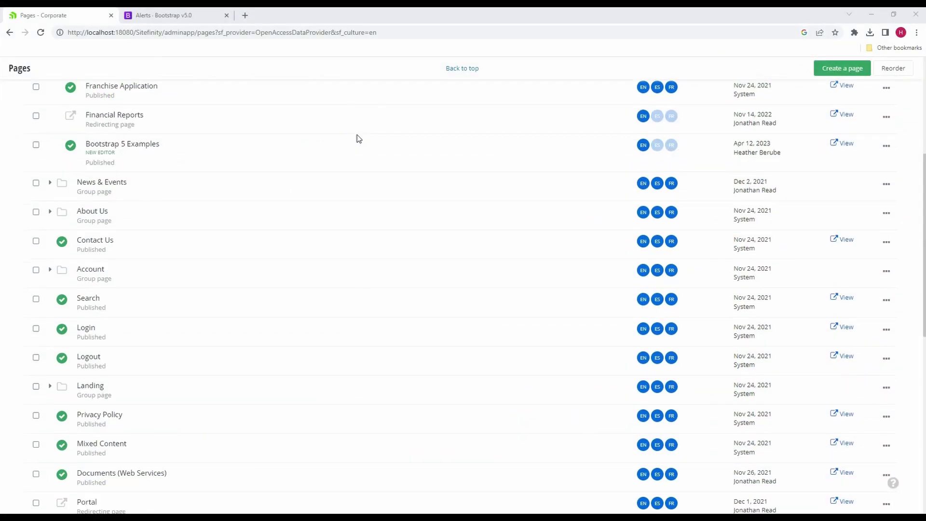
Step: Open Why Franchise? from Pages and insert a Layout & Presets Static Section under the banner
scroll(357, 135, down, 10)
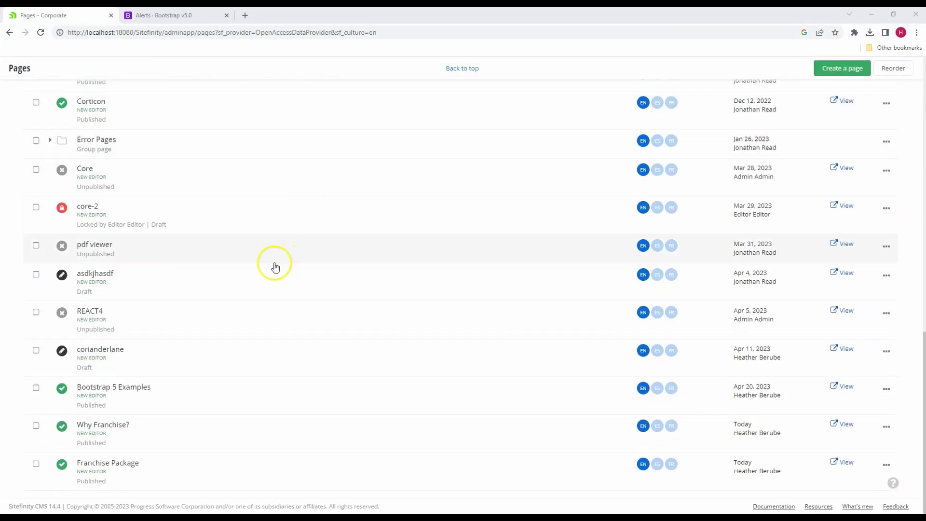
click(107, 426)
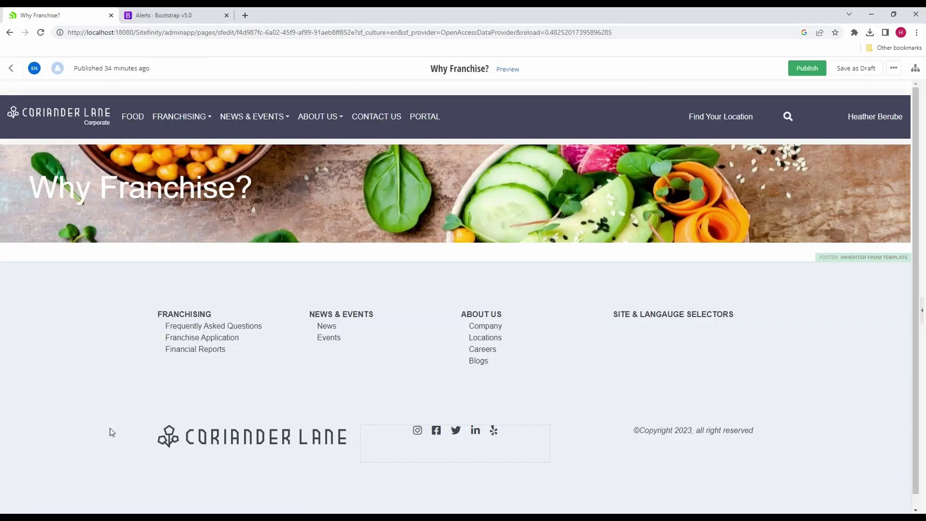
mouse_move(434, 263)
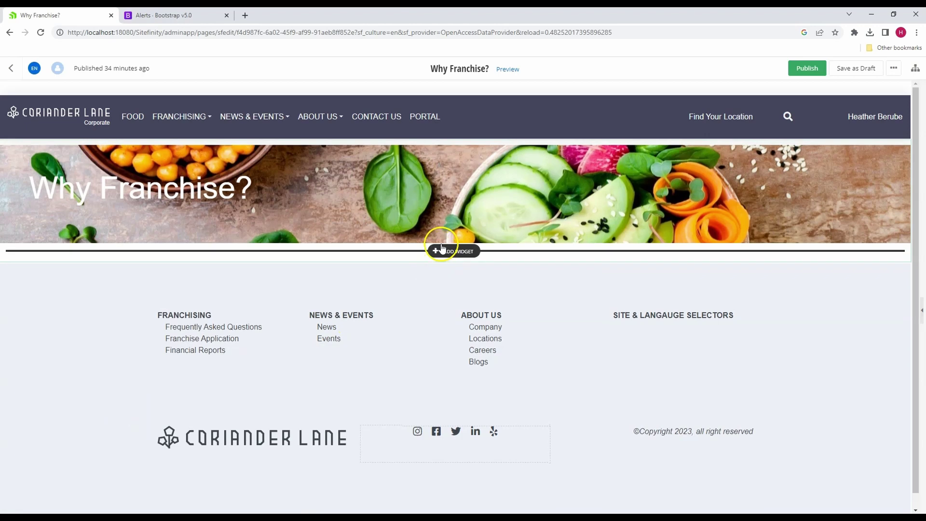
click(433, 249)
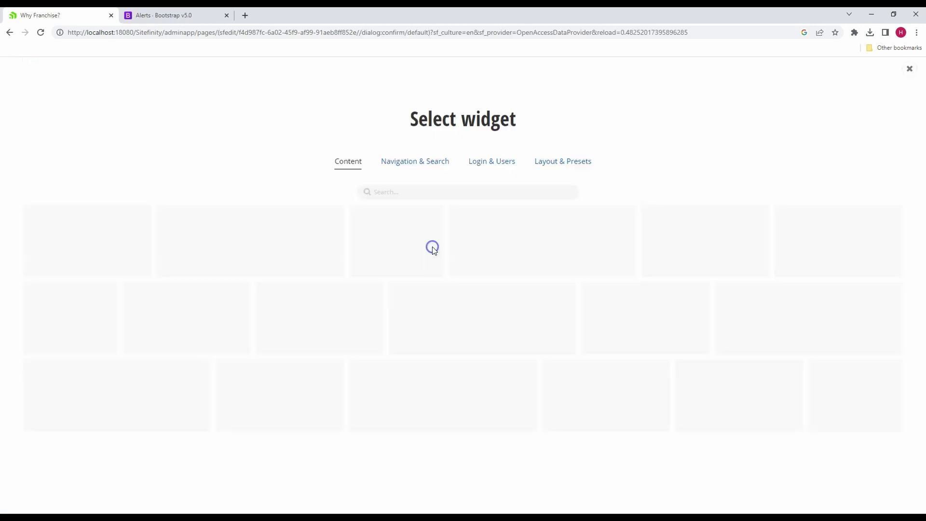
click(568, 163)
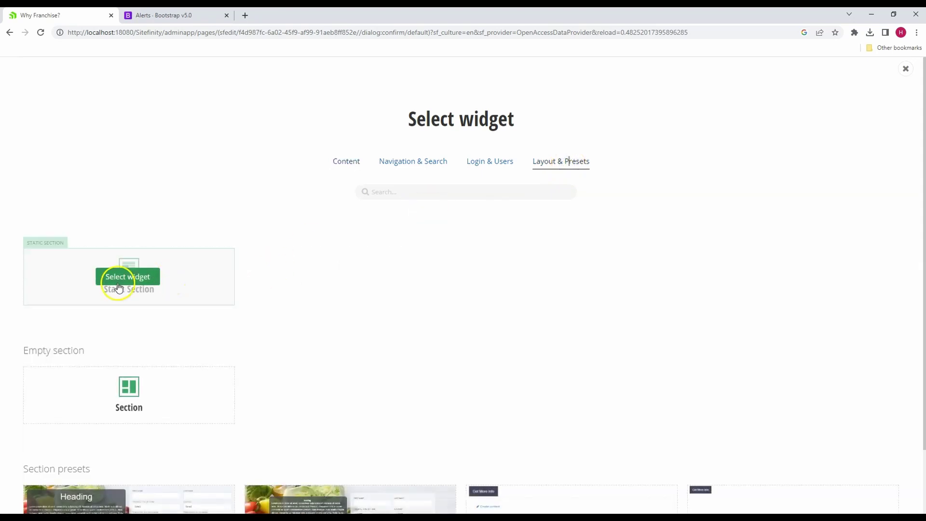
click(119, 288)
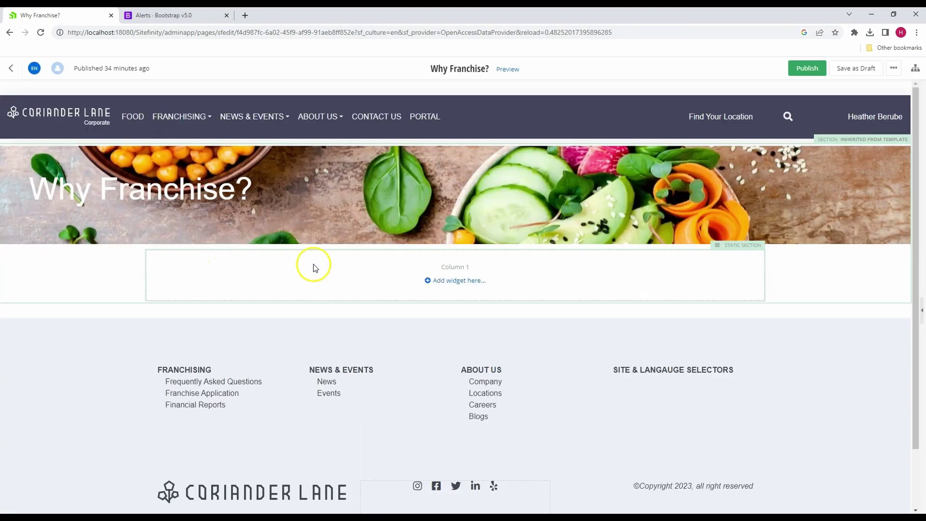
Step: Place a Content block widget in the static section's empty column
click(458, 282)
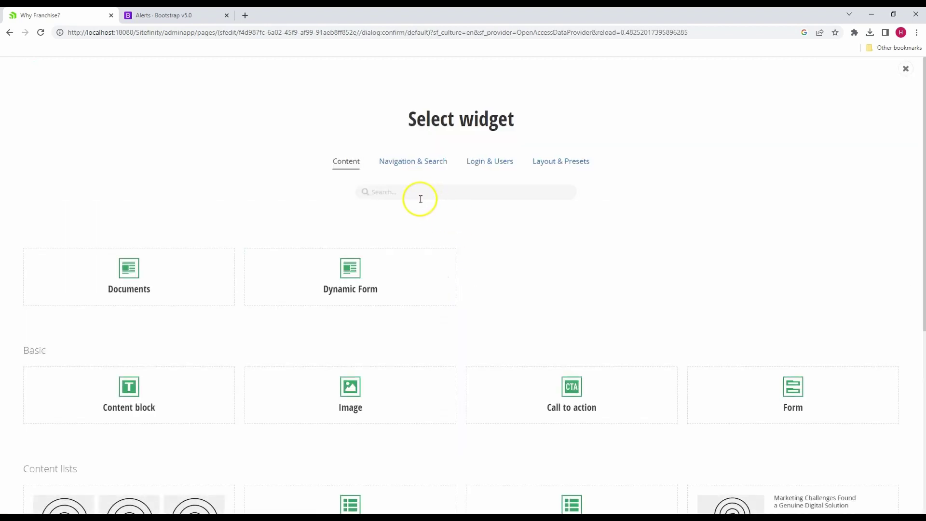
mouse_move(147, 399)
click(126, 389)
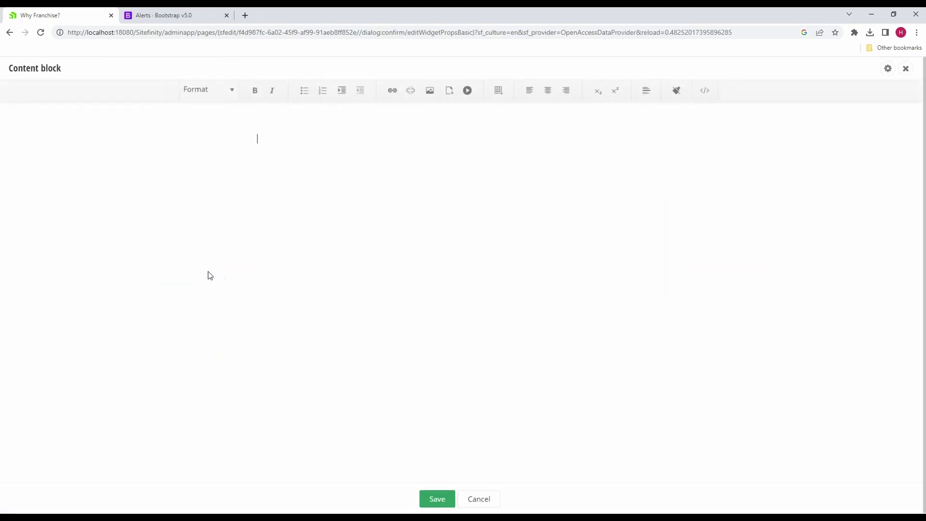
Step: Copy the Bootstrap Alerts example HTML and return to the Why Franchise? tab
click(176, 16)
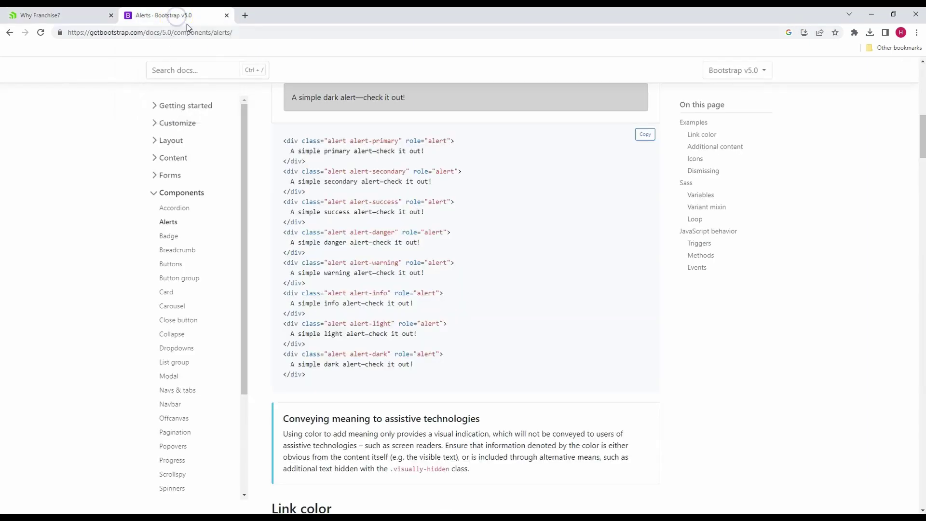
scroll(458, 225, up, 7)
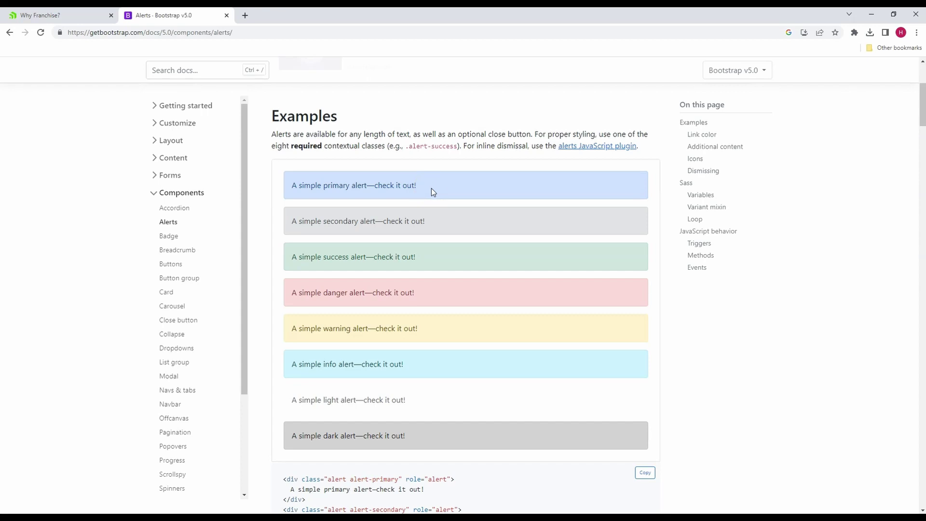
scroll(432, 192, down, 4)
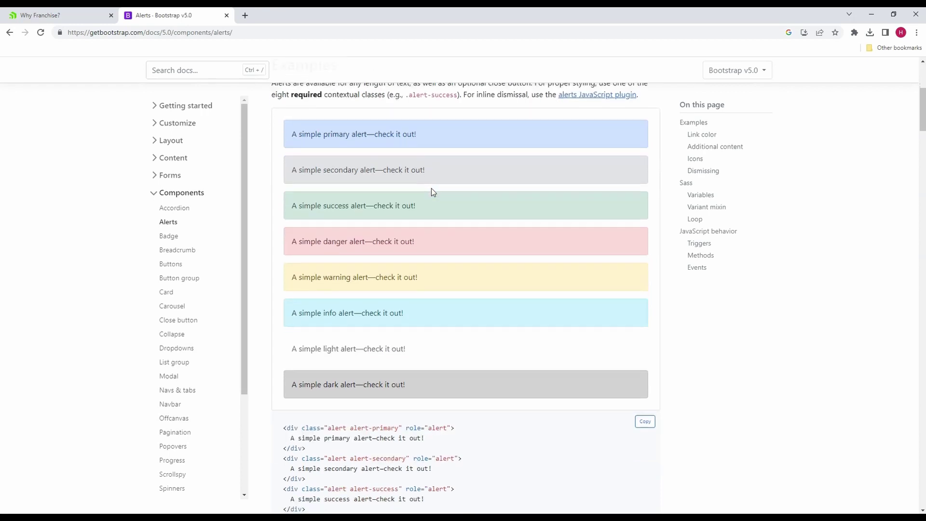
click(644, 281)
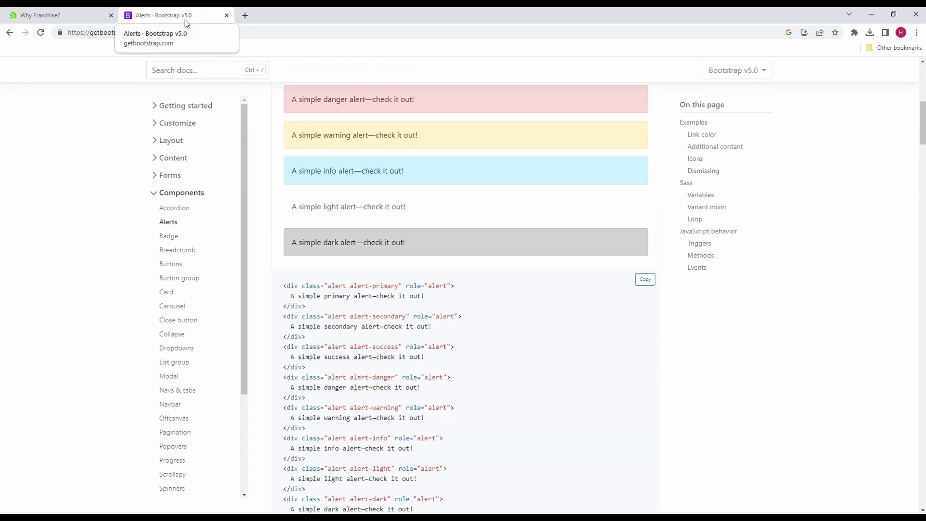
click(74, 15)
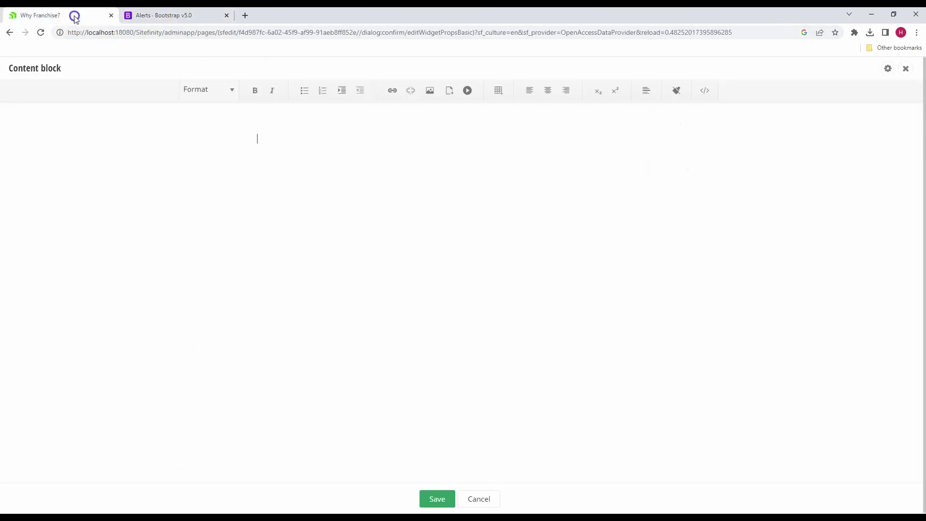
Step: Paste the copied alert markup into the content block's HTML view to show eight colored alerts
click(706, 92)
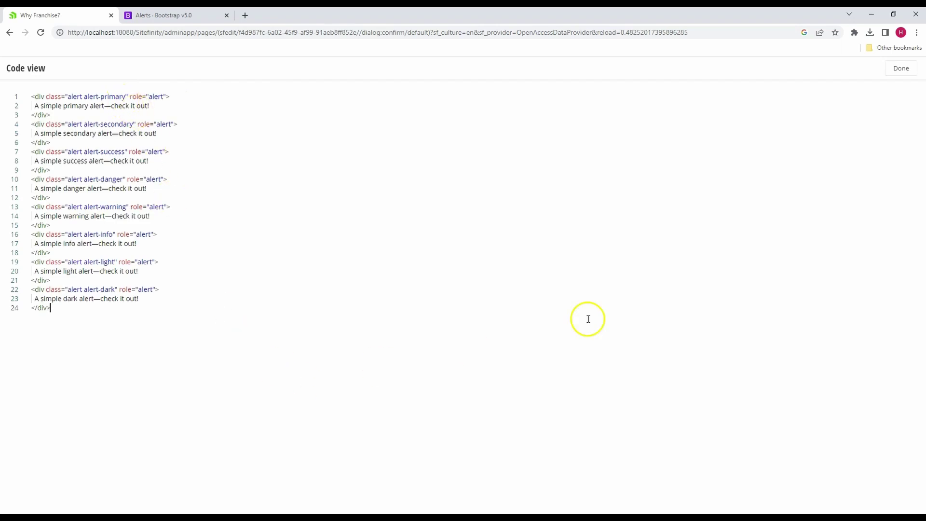
click(909, 78)
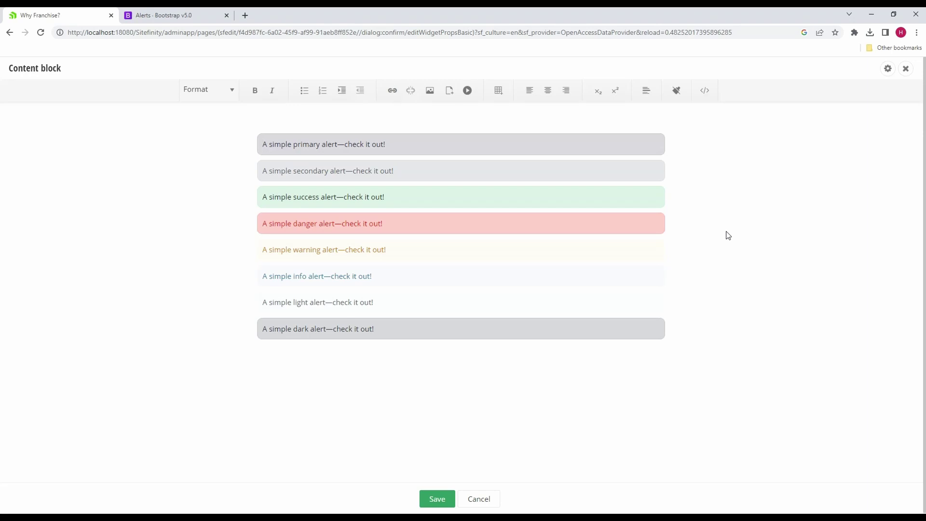
Step: In HTML view, delete every alert div except alert-success and apply the change
click(706, 90)
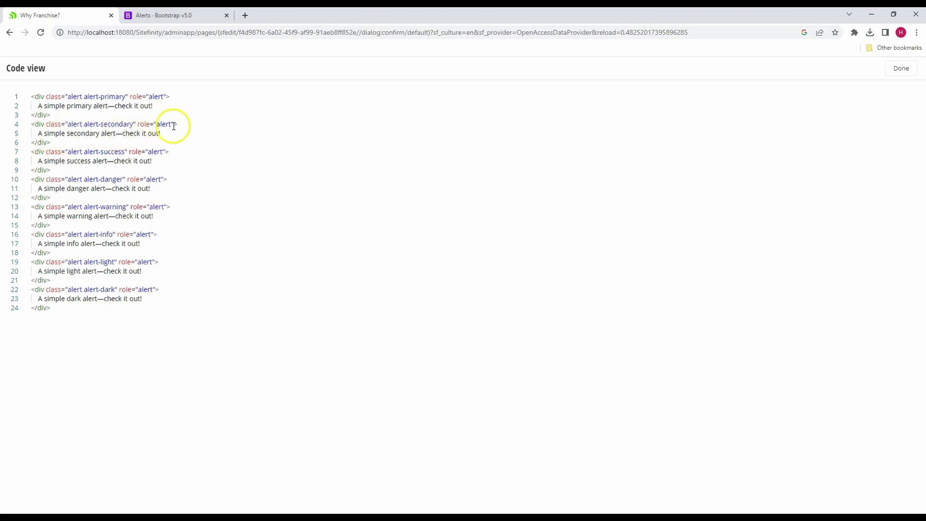
drag(81, 142, 21, 96)
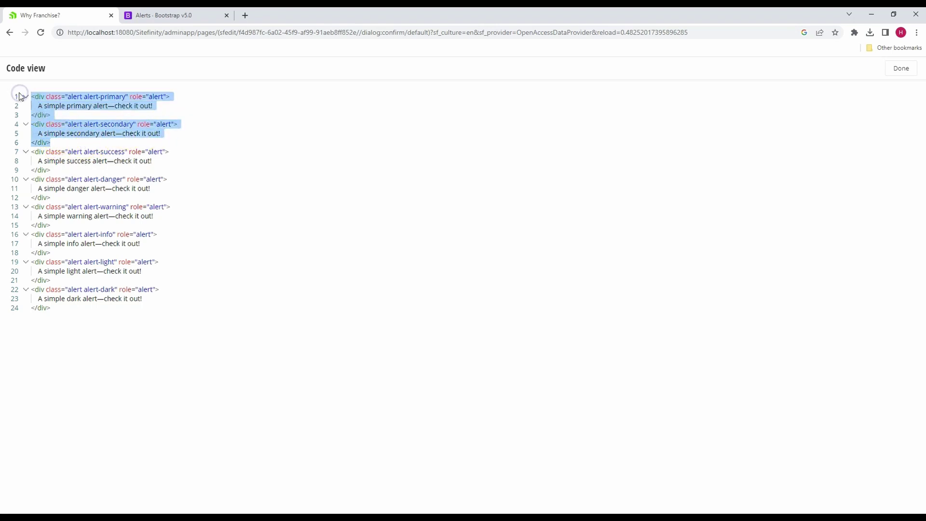
key(Delete)
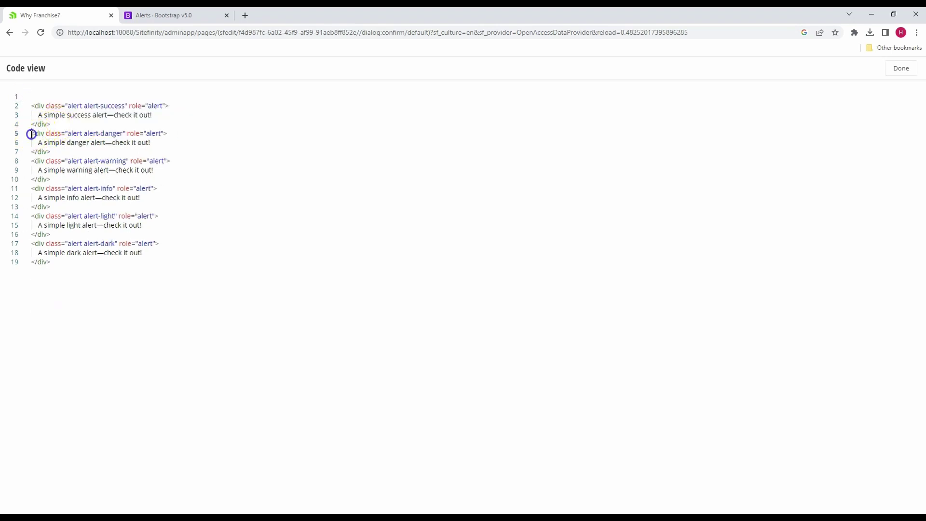
drag(32, 133, 114, 285)
key(Delete)
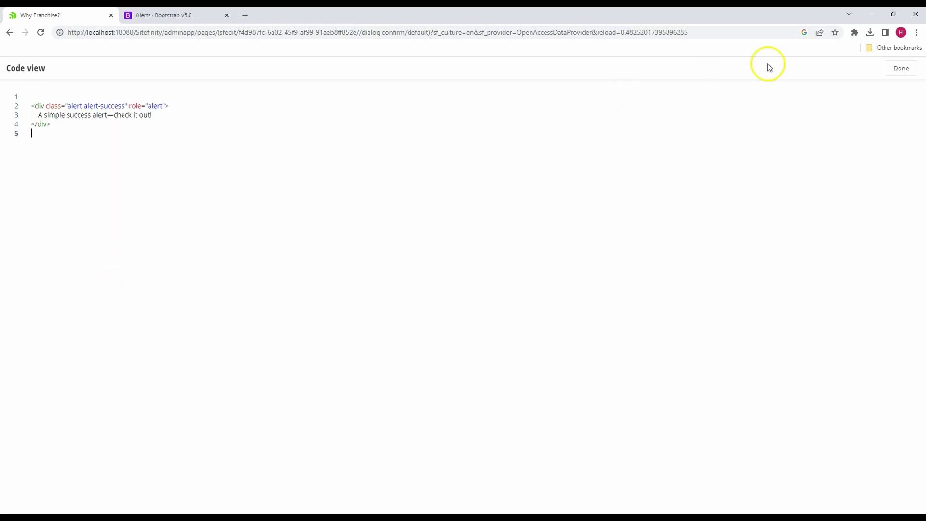
click(903, 68)
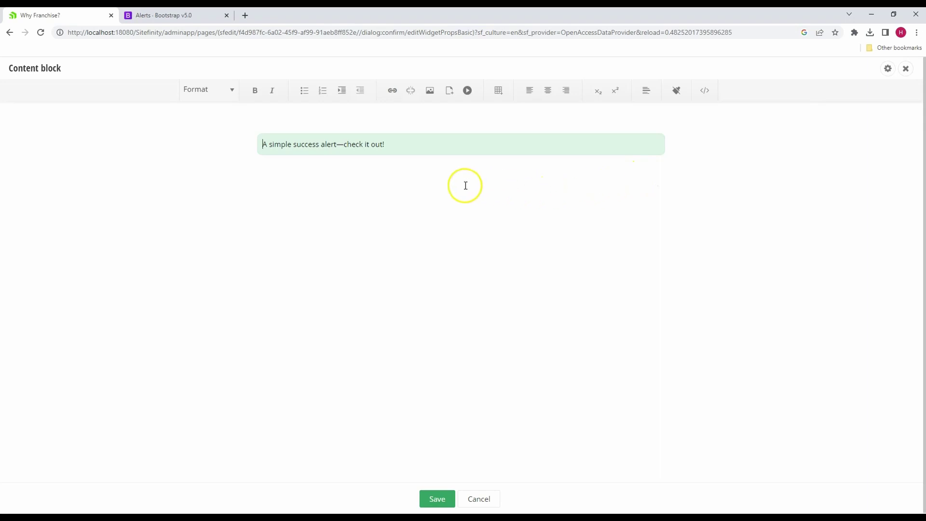
Step: Save the Content block, returning to the page with the green alert beneath the banner
click(437, 498)
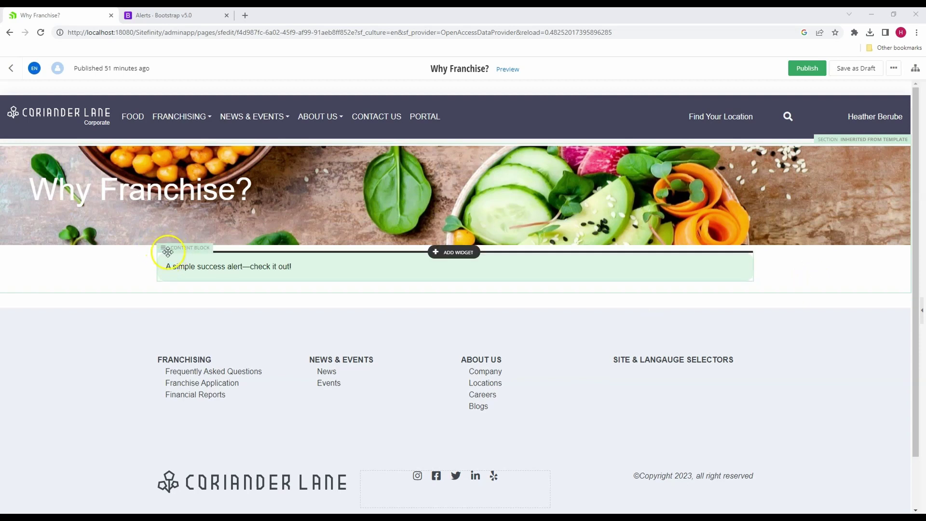
Step: Remove the alert class and role attributes from the content block's div in HTML view
click(168, 253)
click(170, 265)
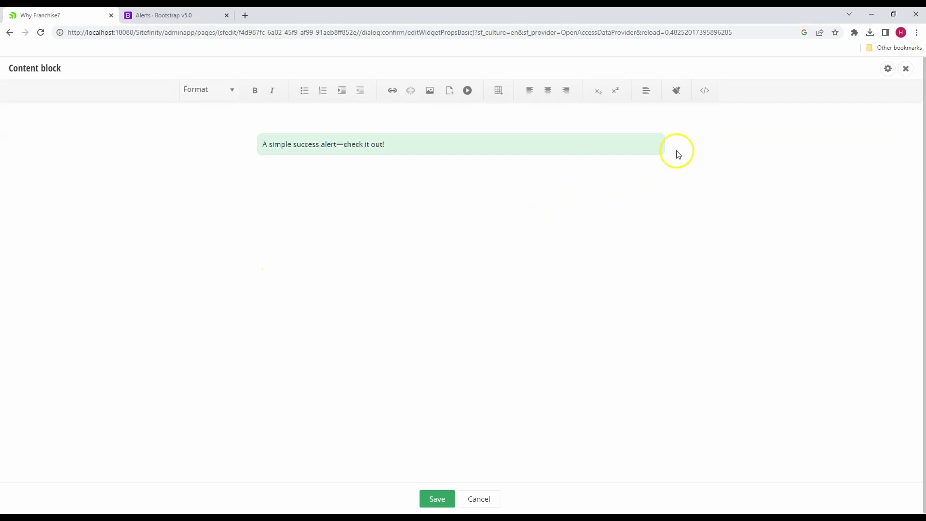
click(708, 91)
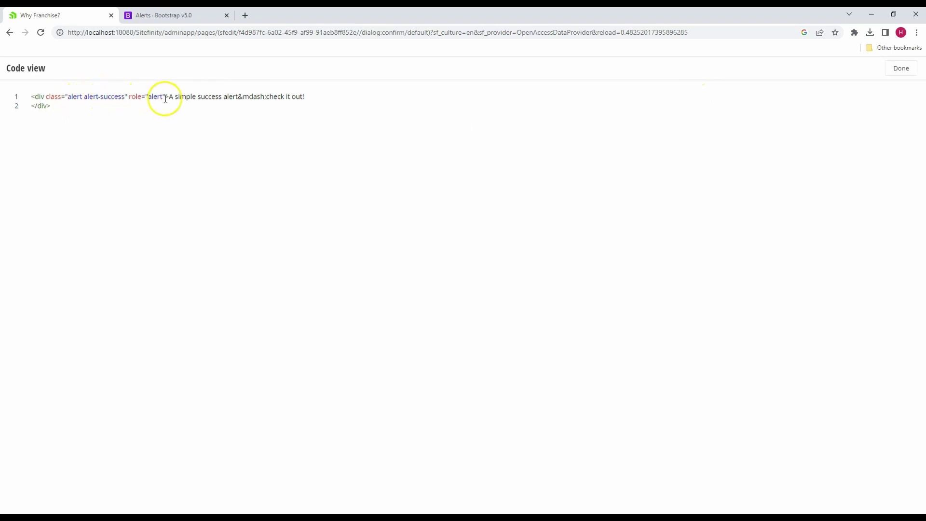
drag(165, 97, 46, 95)
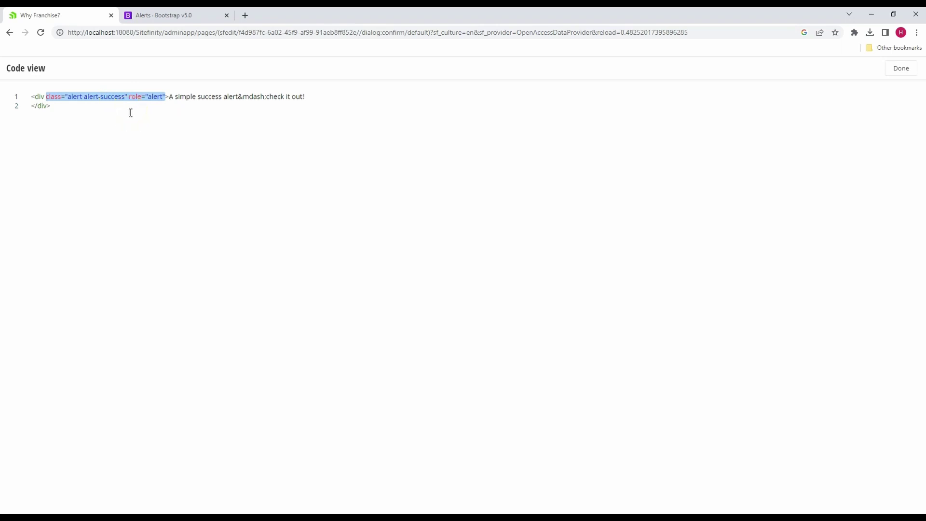
key(BackSpace)
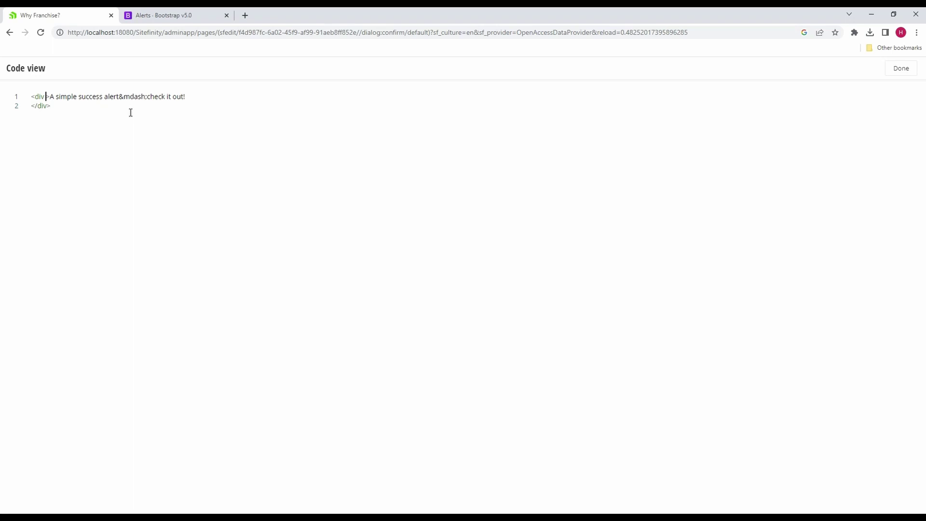
key(BackSpace)
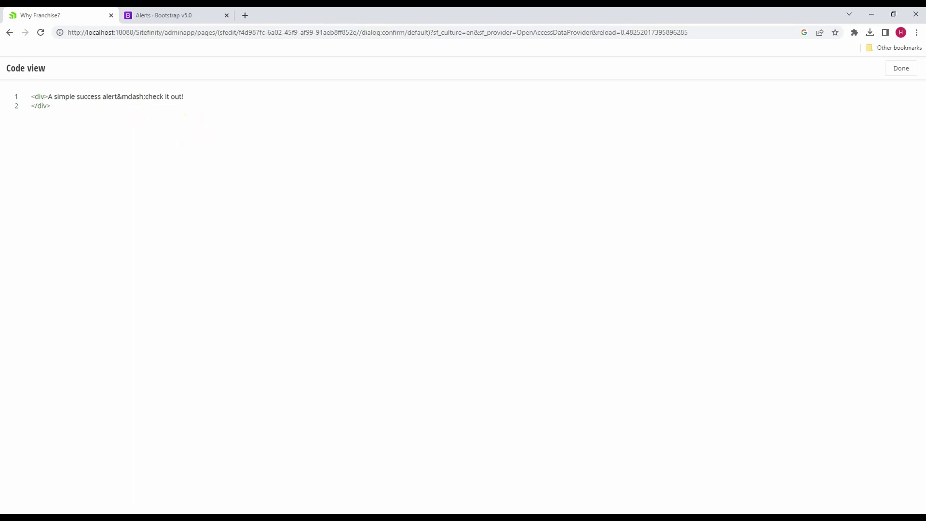
click(908, 71)
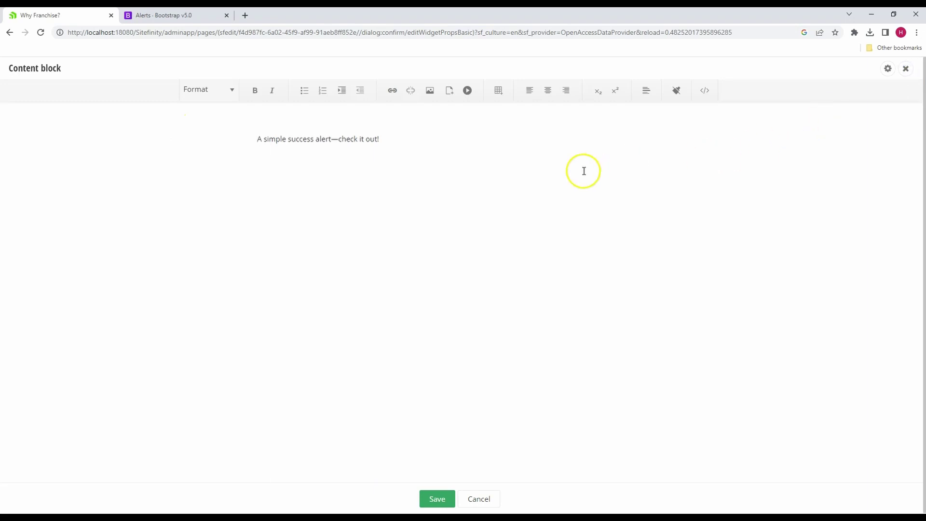
Step: Set the content block's Advanced CSS class to 'alert alert-success' and save the settings
click(887, 72)
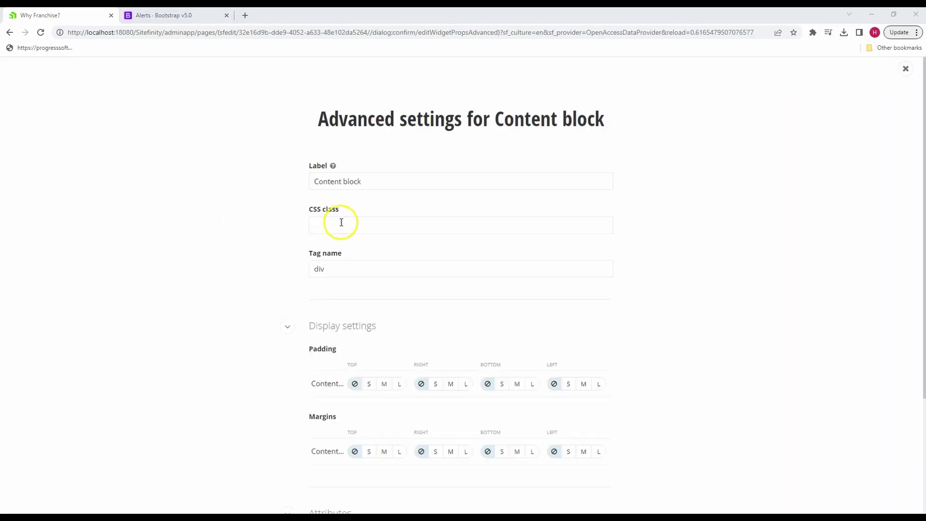
click(344, 226)
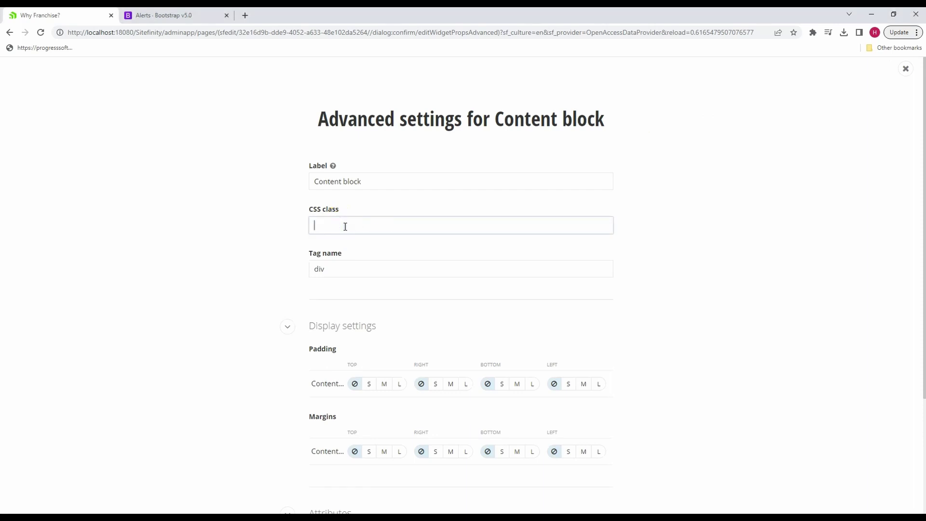
key(ctrl+v)
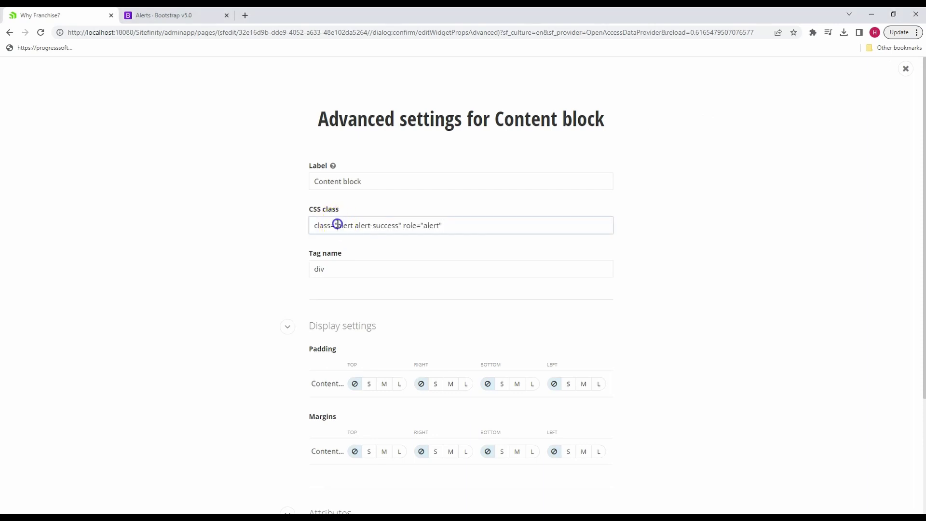
drag(338, 226, 315, 226)
key(BackSpace)
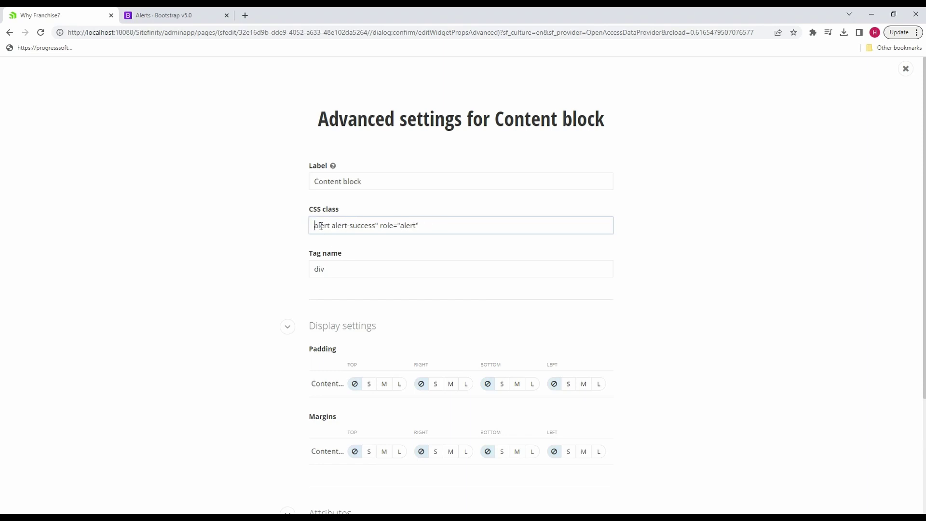
key(BackSpace)
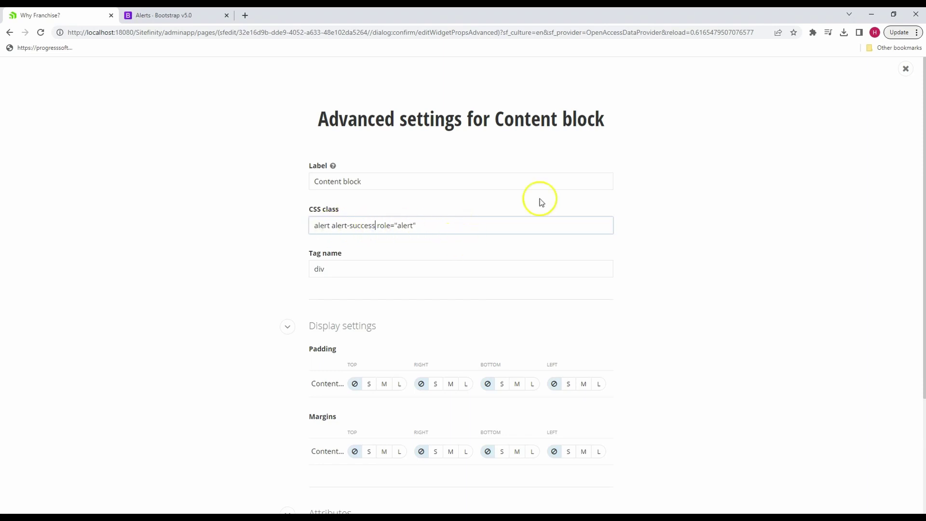
scroll(653, 198, down, 3)
click(438, 474)
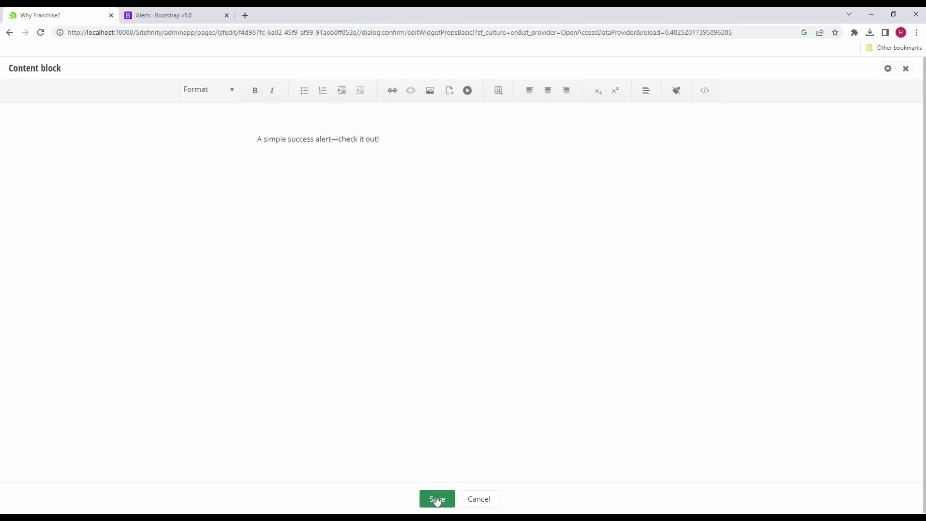
Step: Save the Content block with its alert alert-success wrapper class applied
click(437, 499)
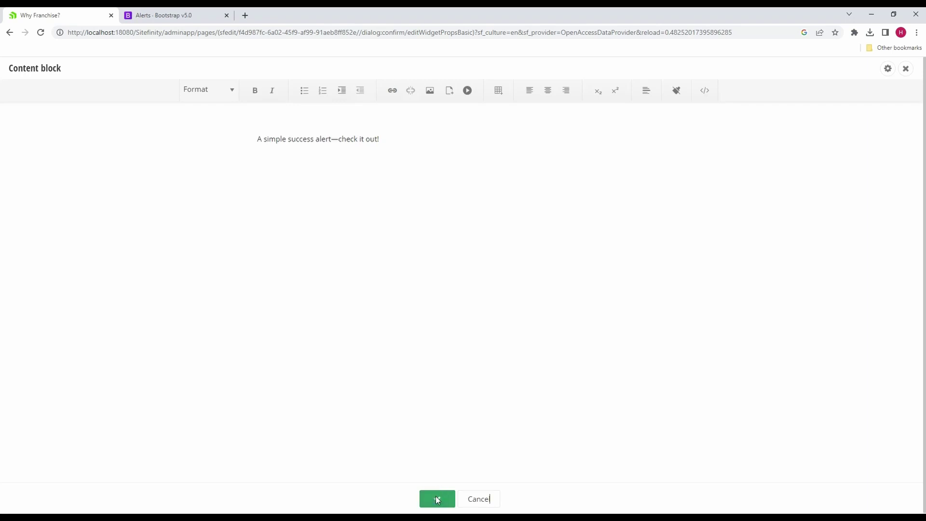